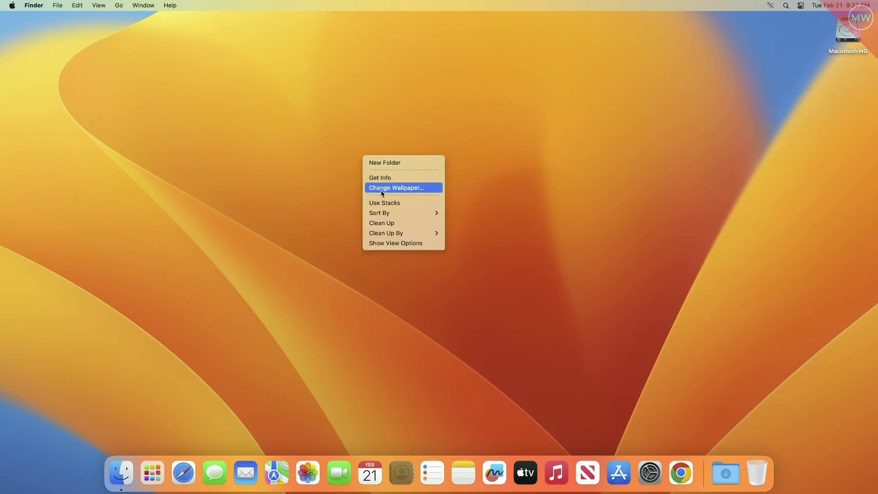
Step: Check the Mac's chip and memory details in About This Mac, then close it
{"action": "left_click", "coordinate": [382, 223]}
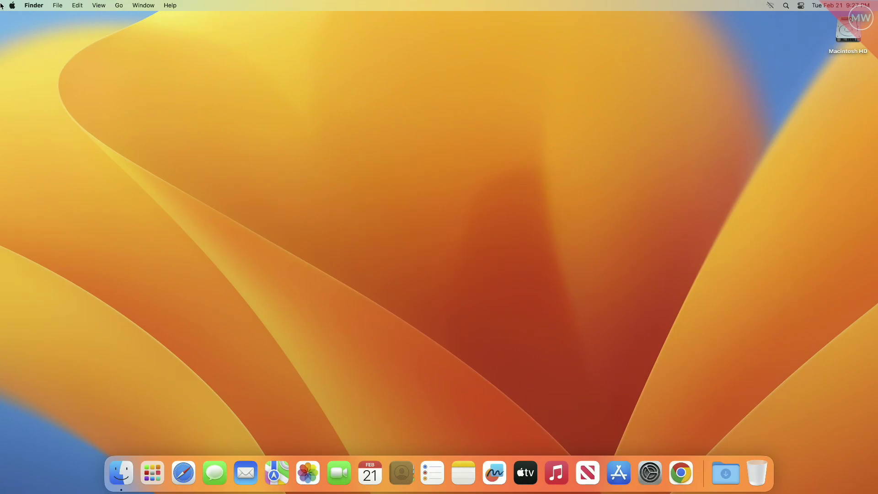
{"action": "left_click", "coordinate": [12, 5]}
{"action": "left_click", "coordinate": [37, 20]}
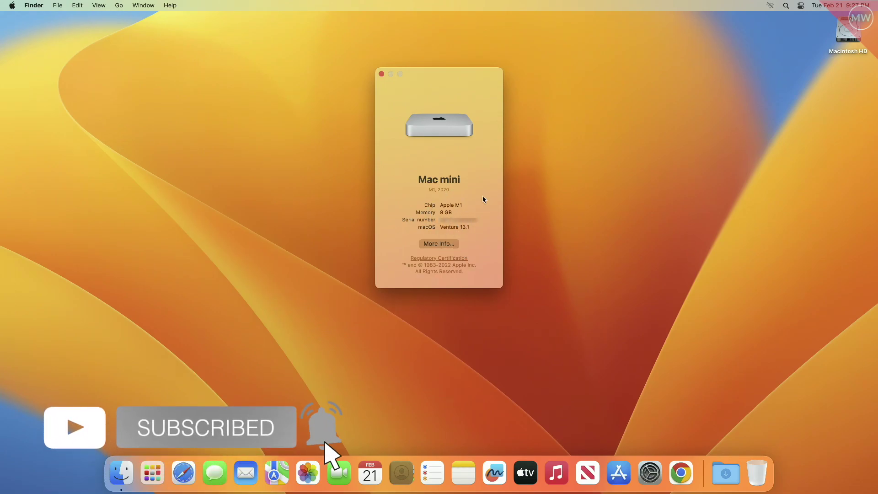
{"action": "left_click", "coordinate": [381, 74]}
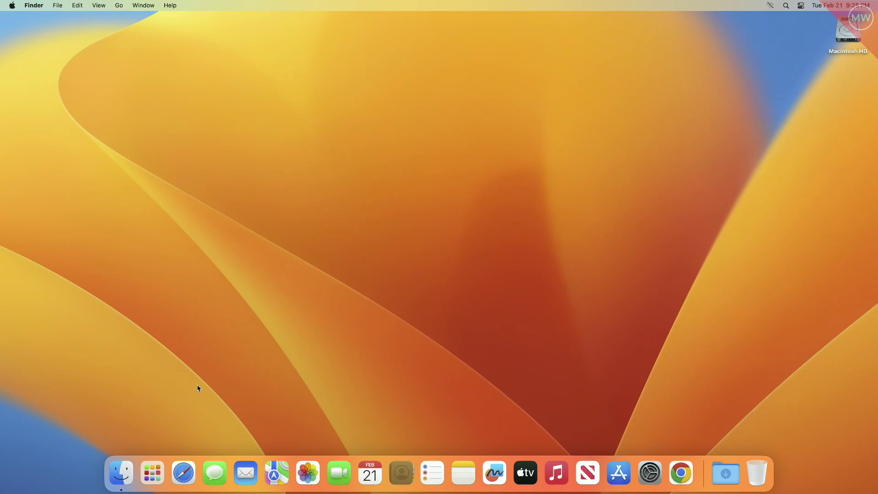
Step: Download the free Parallels Desktop trial in Chrome, then quit Google Chrome
{"action": "left_click", "coordinate": [681, 473]}
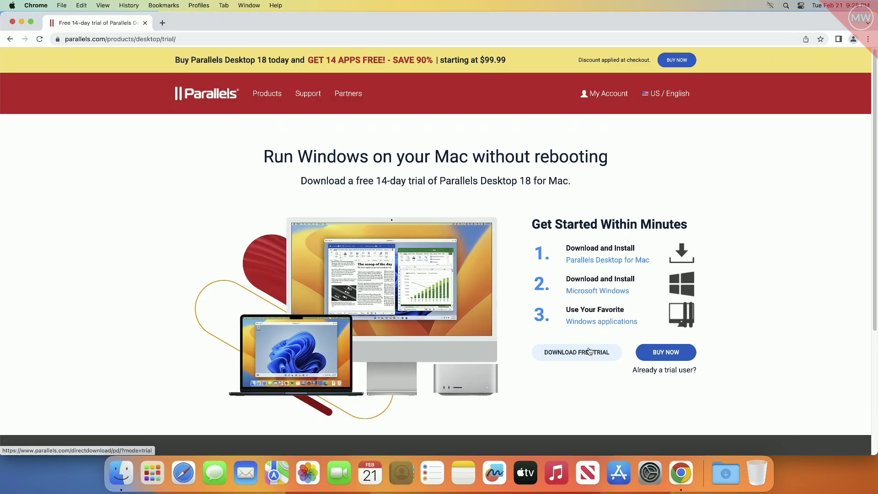
{"action": "left_click", "coordinate": [590, 352]}
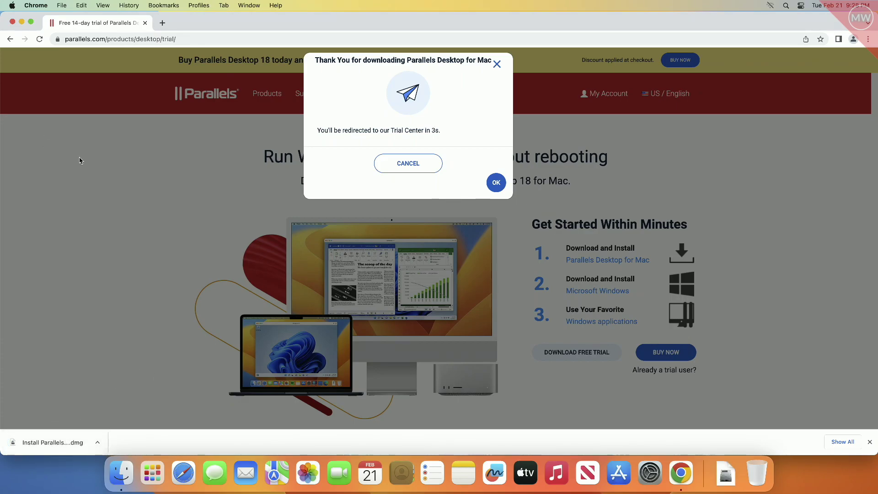
{"action": "left_click", "coordinate": [24, 4]}
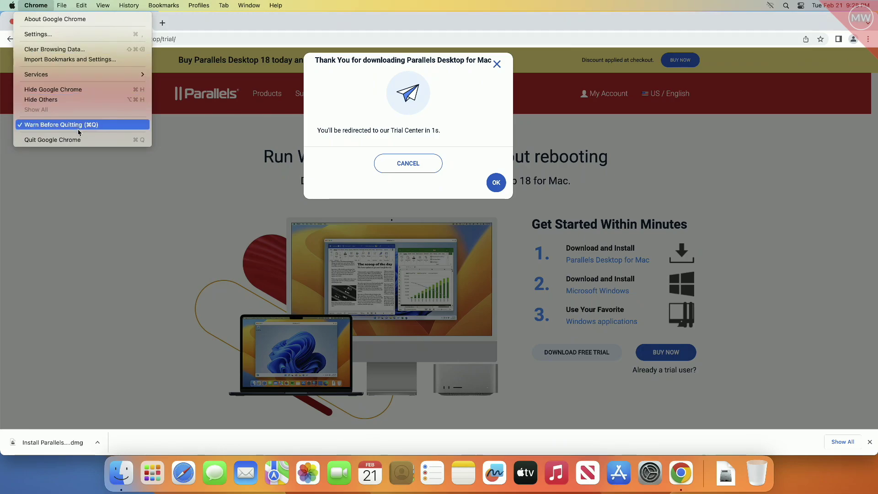
{"action": "left_click", "coordinate": [43, 140]}
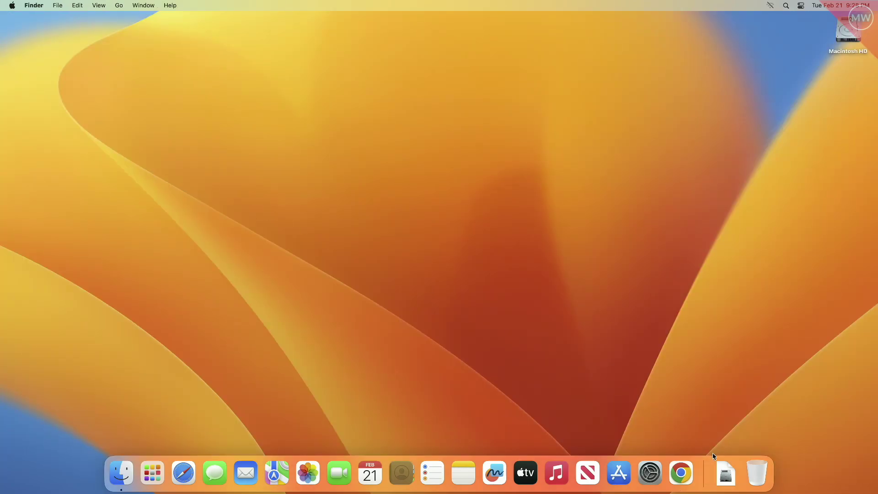
Step: Open the downloaded Parallels dmg and launch Install Parallels Desktop
{"action": "left_click", "coordinate": [727, 474]}
{"action": "left_click", "coordinate": [726, 430]}
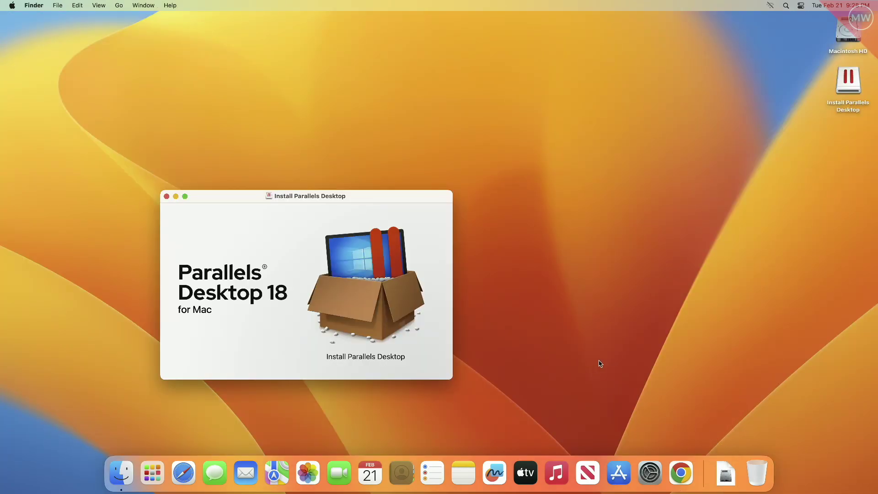
{"action": "double_click", "coordinate": [372, 313]}
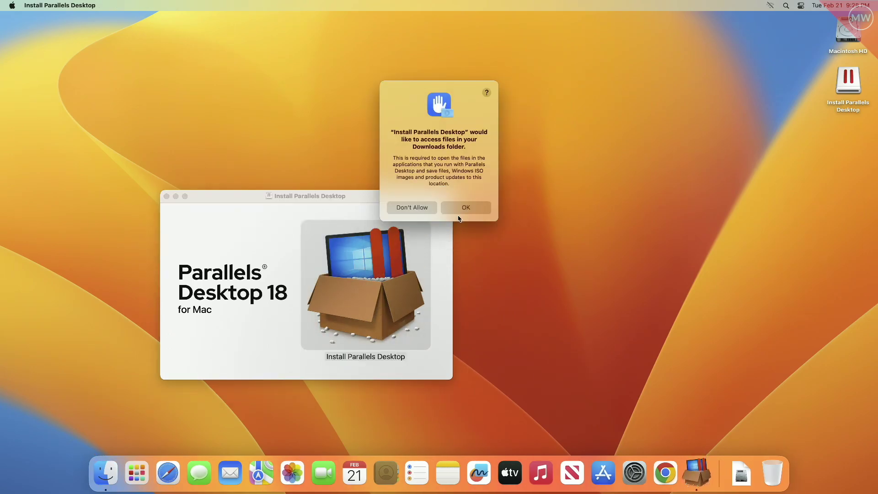
Step: Allow Downloads folder access, accept the license agreement, and close the disk-image window
{"action": "left_click", "coordinate": [462, 210]}
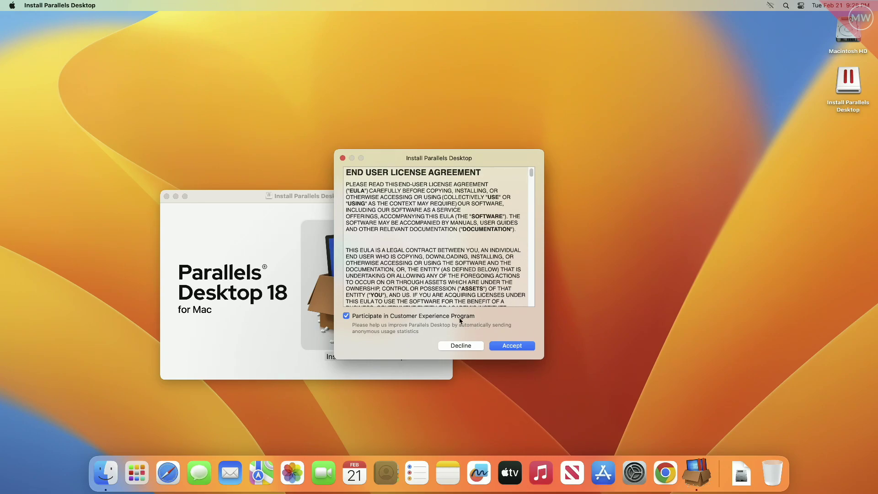
{"action": "left_click", "coordinate": [511, 346]}
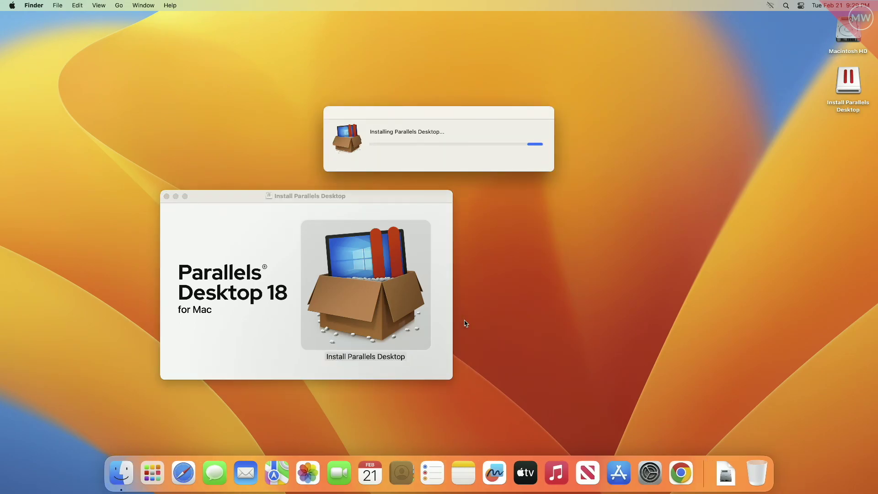
{"action": "left_click", "coordinate": [167, 196]}
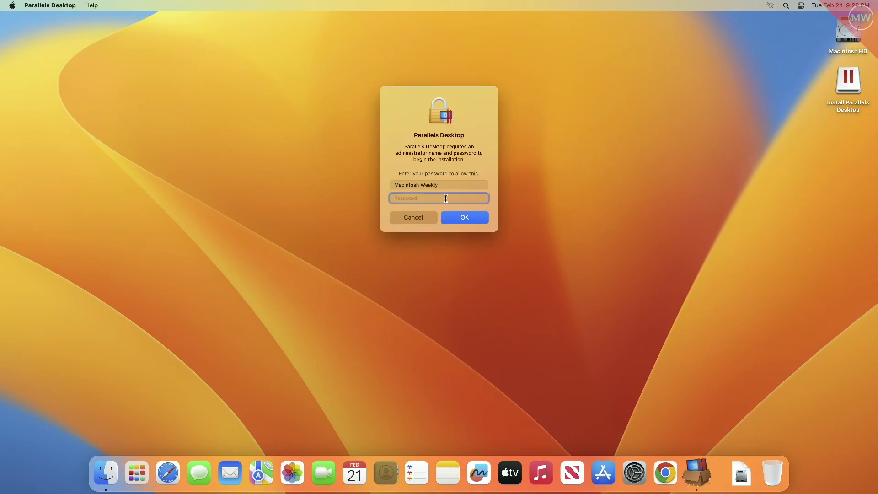
Step: Authorize installation with the admin password and grant access to Desktop, Documents and Downloads folders
{"action": "key", "text": "super+v"}
{"action": "key", "text": "Return"}
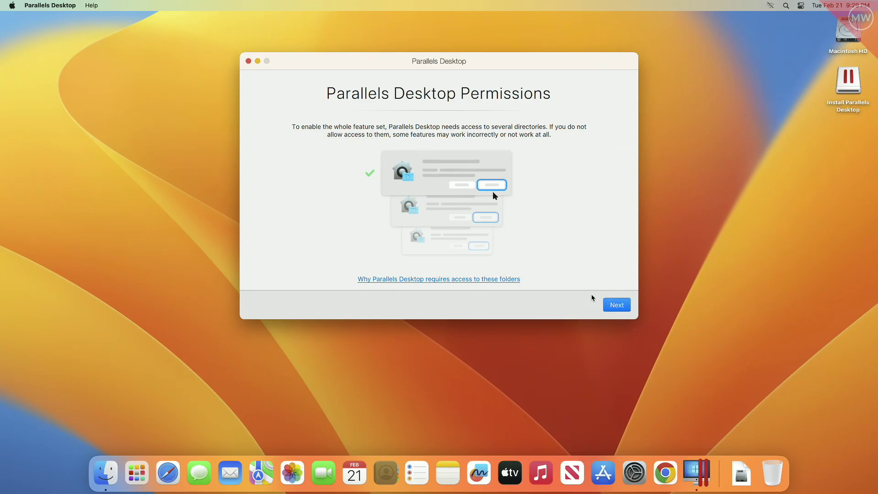
{"action": "left_click", "coordinate": [621, 305]}
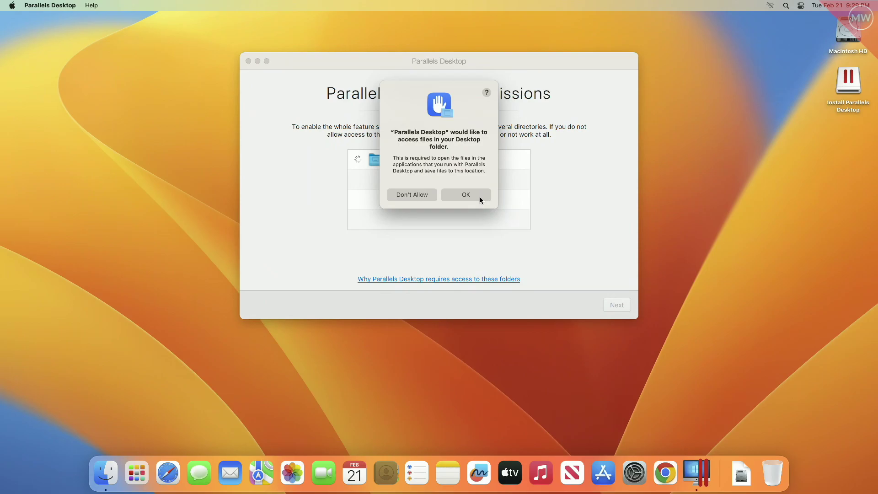
{"action": "left_click", "coordinate": [478, 197]}
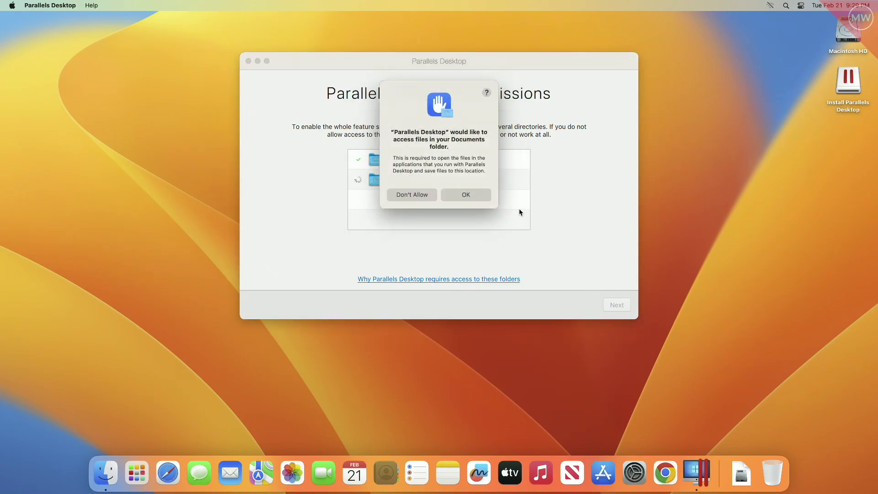
{"action": "left_click", "coordinate": [473, 195]}
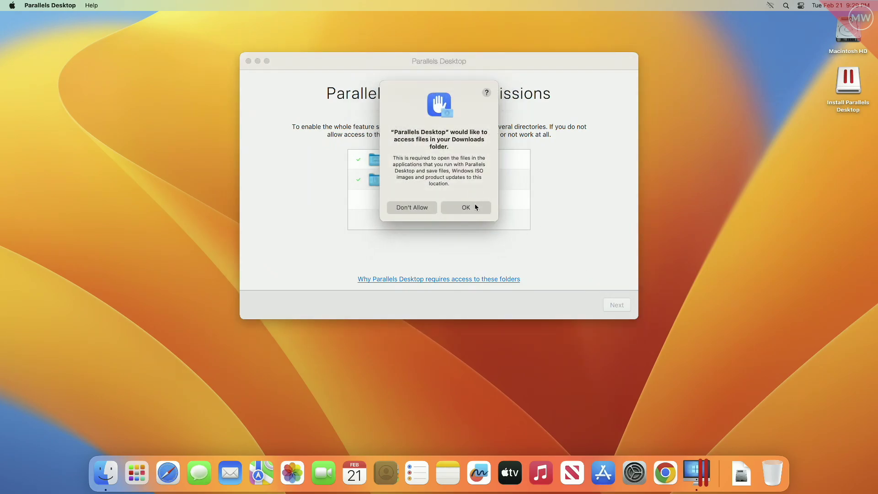
{"action": "left_click", "coordinate": [476, 207]}
{"action": "left_click", "coordinate": [603, 308]}
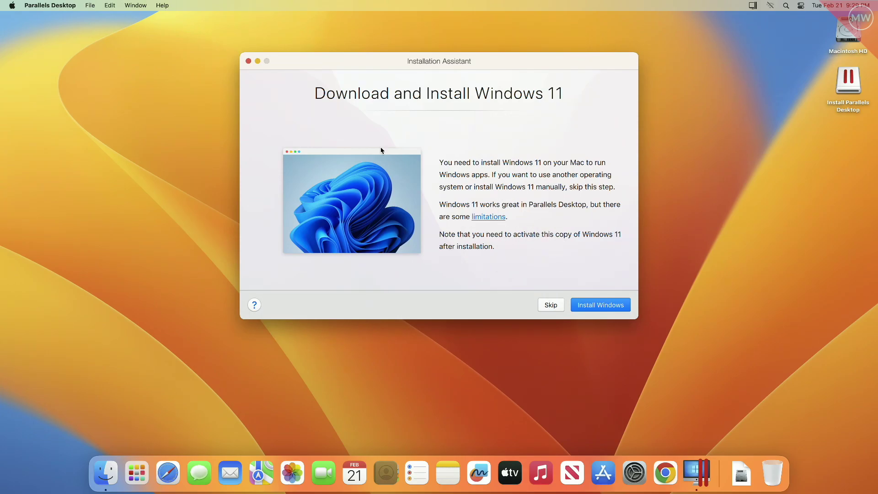
Step: Eject the Install Parallels Desktop disk and start downloading and installing Windows 11
{"action": "right_click", "coordinate": [854, 75]}
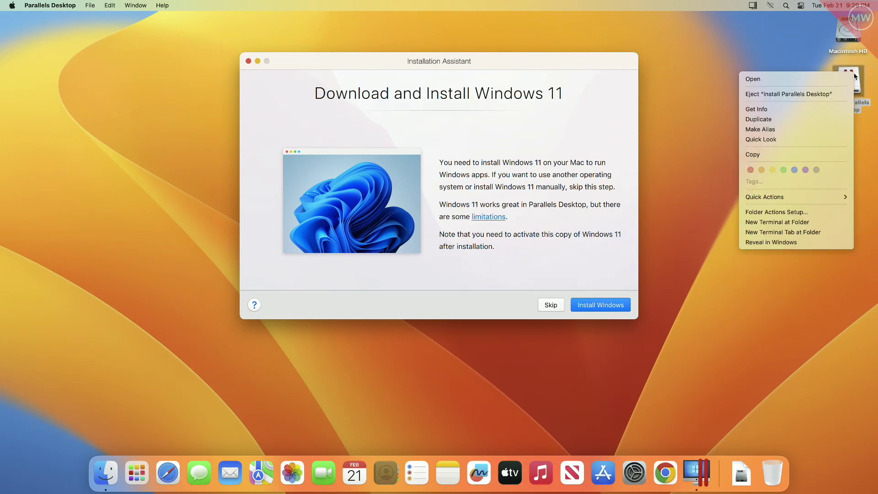
{"action": "left_click", "coordinate": [846, 93]}
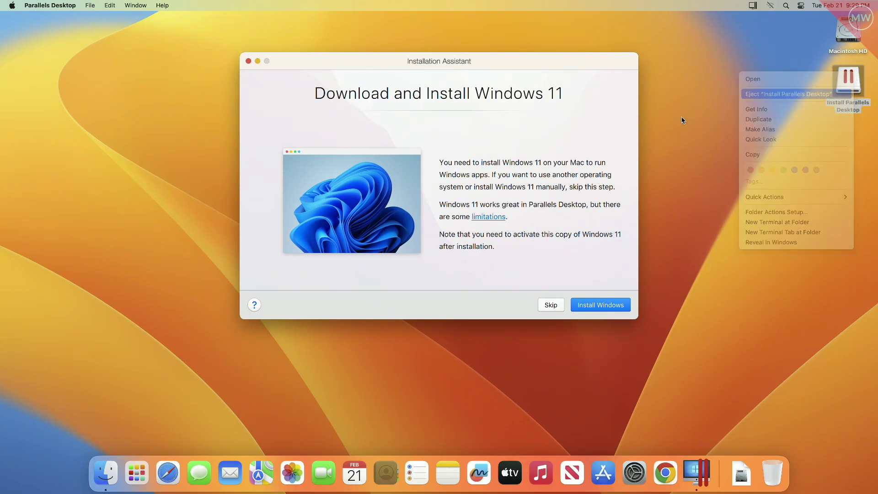
{"action": "left_click", "coordinate": [623, 303]}
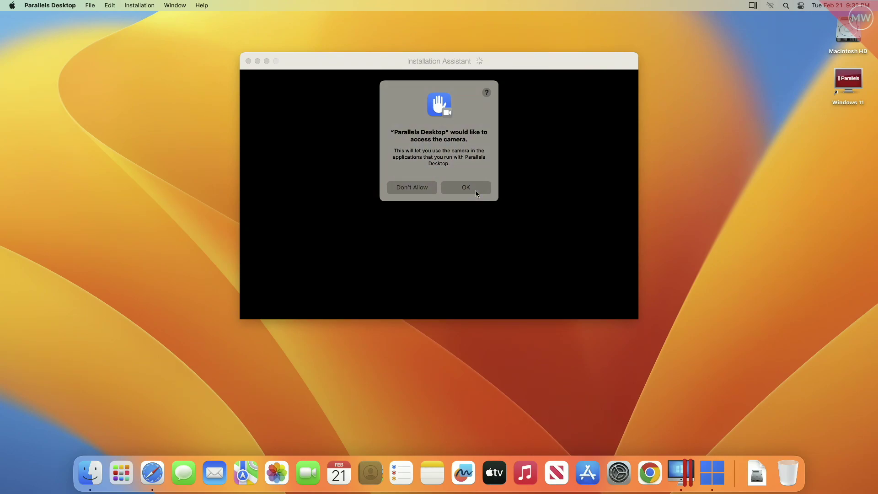
Step: Allow camera and microphone access and dismiss the Virtual Video Camera connection alerts
{"action": "left_click", "coordinate": [475, 191]}
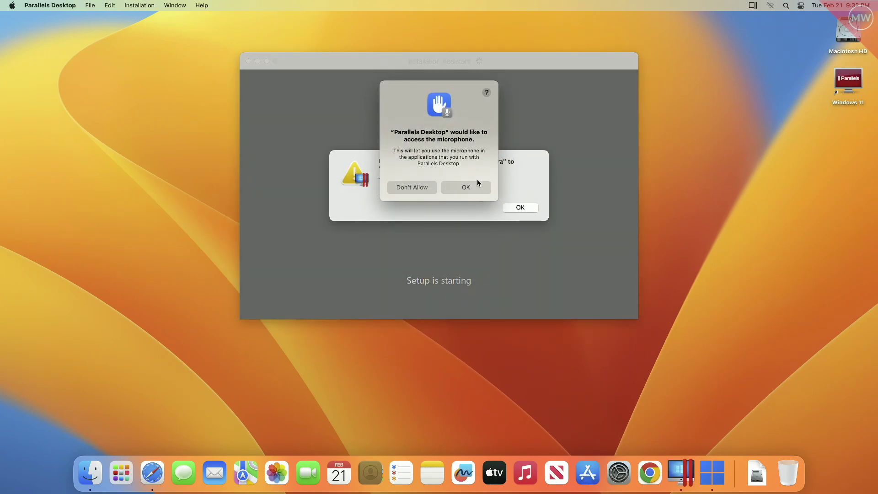
{"action": "left_click", "coordinate": [467, 188]}
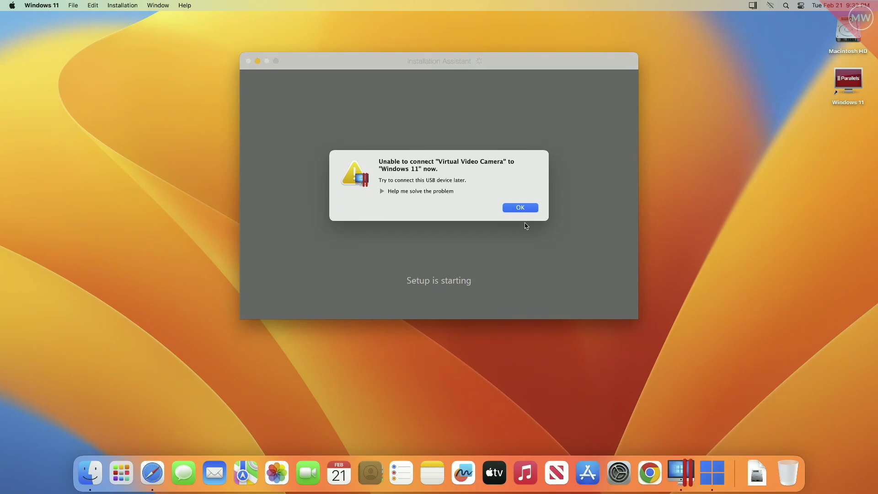
{"action": "left_click", "coordinate": [522, 208]}
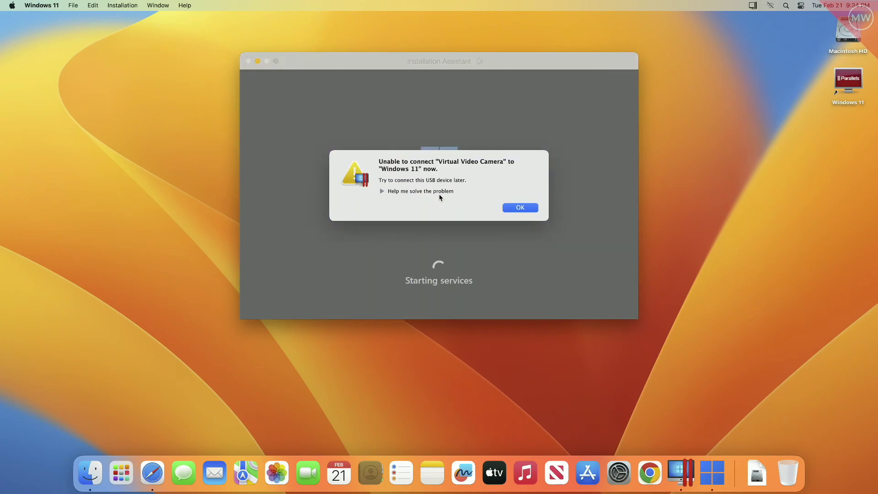
{"action": "key", "text": "Return"}
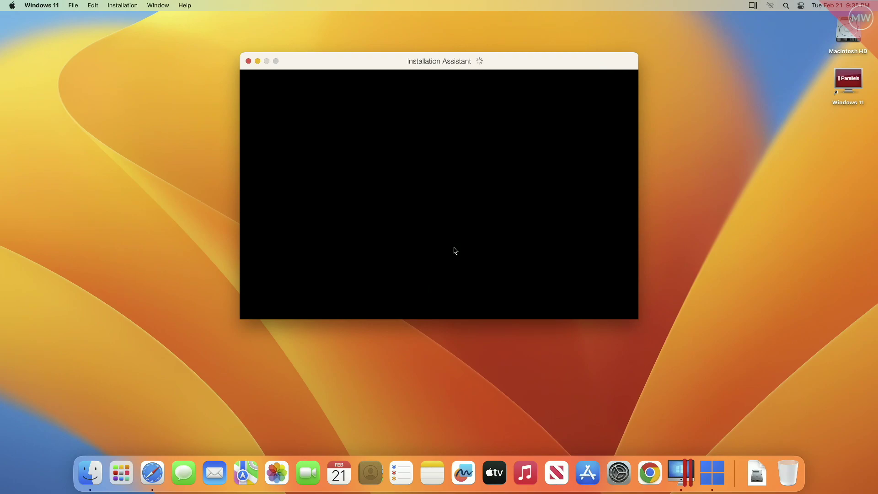
Step: Dismiss the recurring camera alerts and free the cursor from the VM with Ctrl+Alt
{"action": "left_click", "coordinate": [504, 209]}
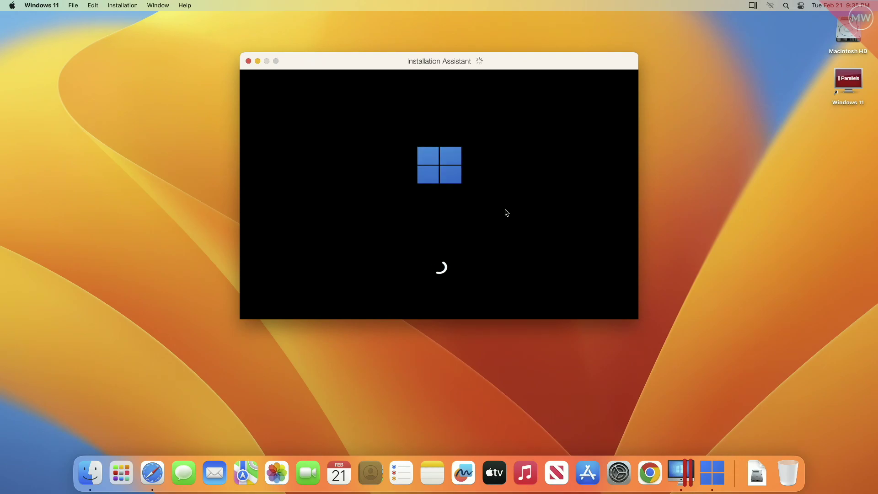
{"action": "left_click", "coordinate": [506, 210]}
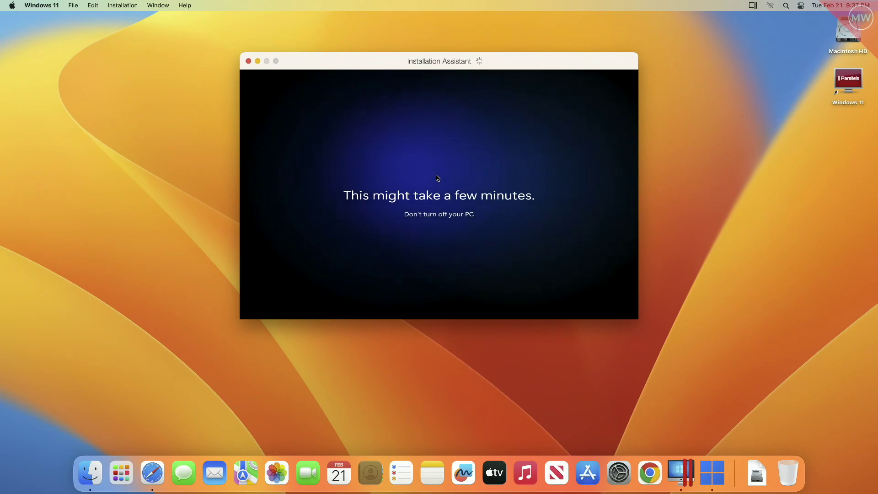
{"action": "left_click", "coordinate": [443, 165]}
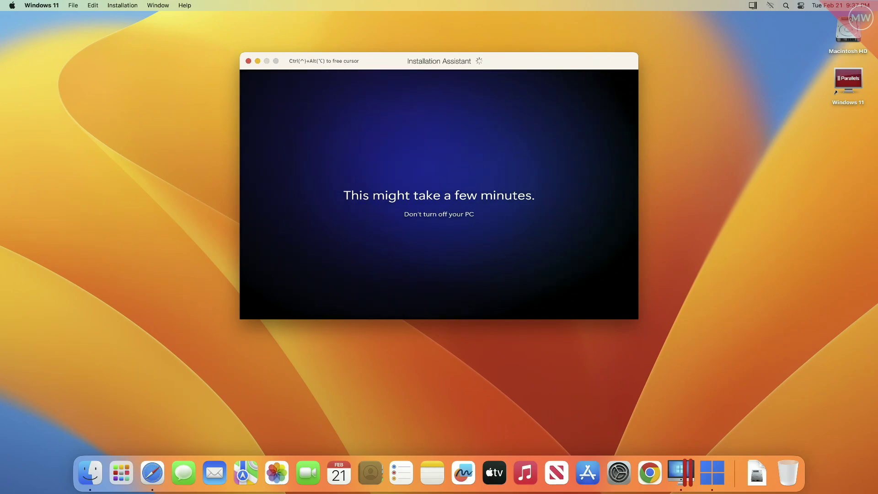
{"action": "key", "text": "ctrl+alt"}
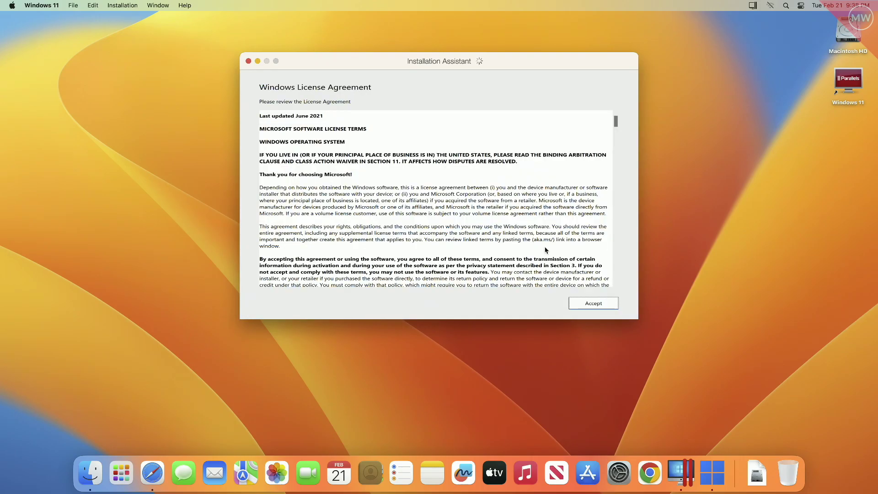
Step: Continue past the Installation Complete notice and accept the Windows License Agreement
{"action": "left_click", "coordinate": [594, 300]}
{"action": "left_click", "coordinate": [446, 257]}
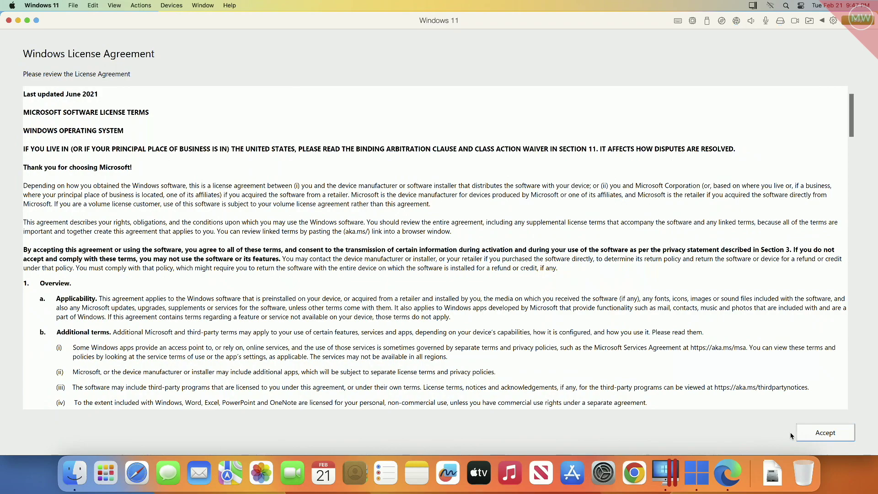
{"action": "left_click", "coordinate": [810, 439]}
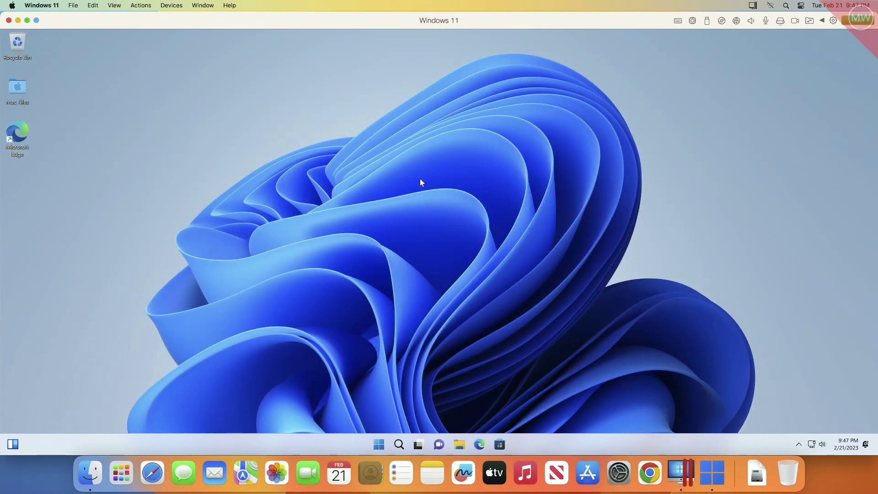
Step: Open Windows Settings to System > About to view the Apple Silicon ARM processor and 4 GB RAM
{"action": "right_click", "coordinate": [420, 181]}
{"action": "left_click", "coordinate": [337, 243]}
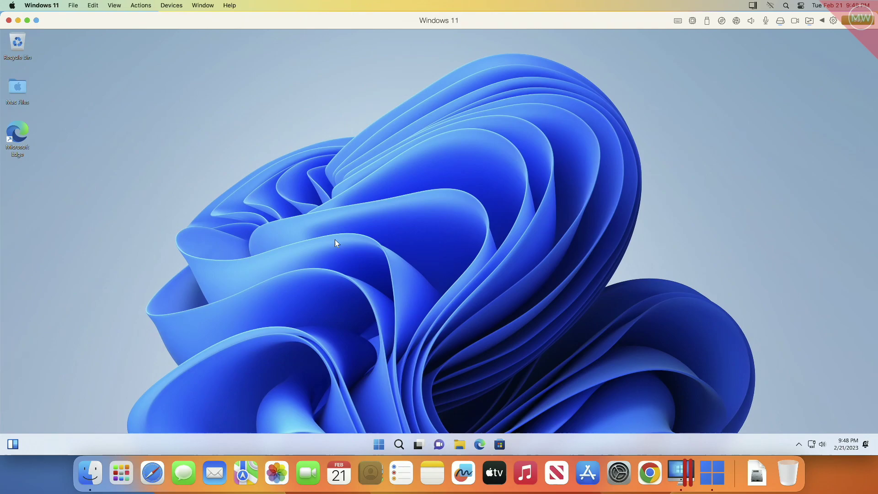
{"action": "left_click", "coordinate": [379, 445]}
{"action": "left_click", "coordinate": [548, 181]}
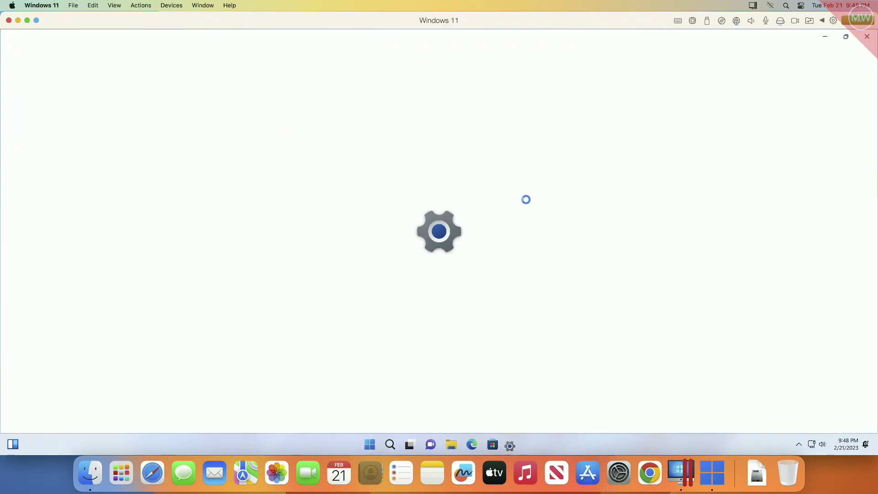
{"action": "scroll", "coordinate": [447, 245], "scroll_direction": "down", "scroll_amount": 10}
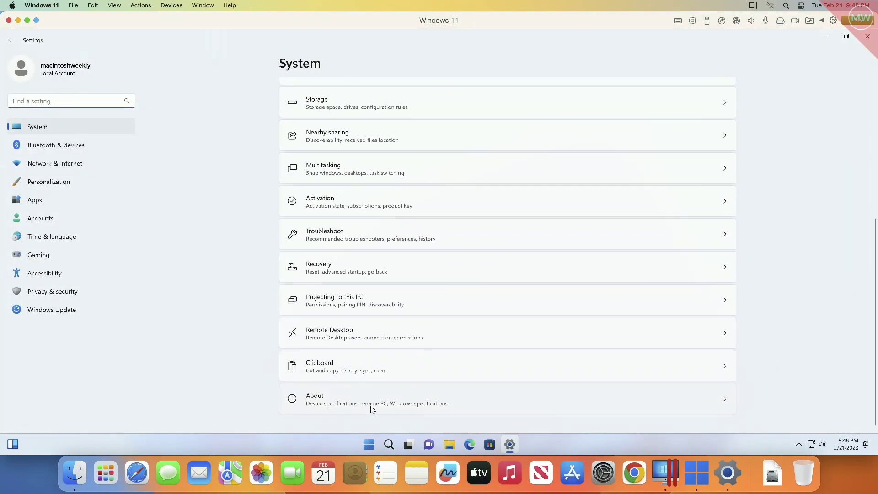
{"action": "left_click", "coordinate": [372, 408]}
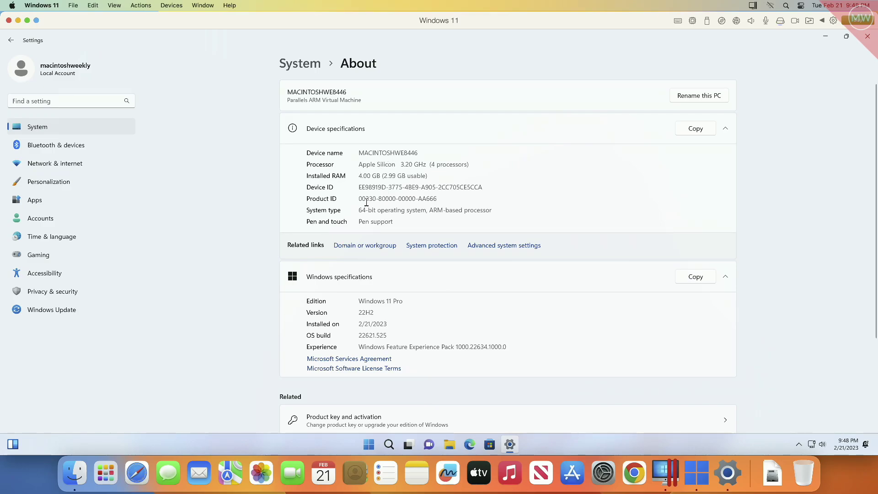
{"action": "scroll", "coordinate": [276, 255], "scroll_direction": "down", "scroll_amount": 5}
{"action": "scroll", "coordinate": [267, 247], "scroll_direction": "up", "scroll_amount": 4}
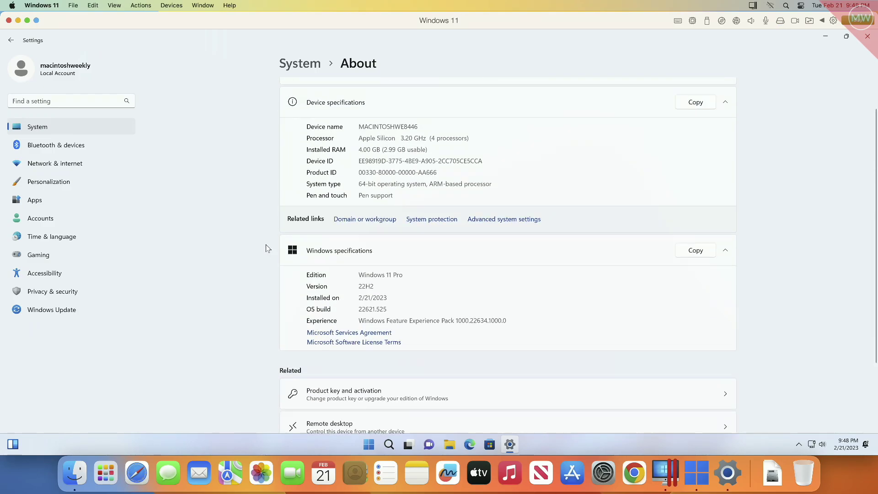
{"action": "scroll", "coordinate": [267, 247], "scroll_direction": "up", "scroll_amount": 1}
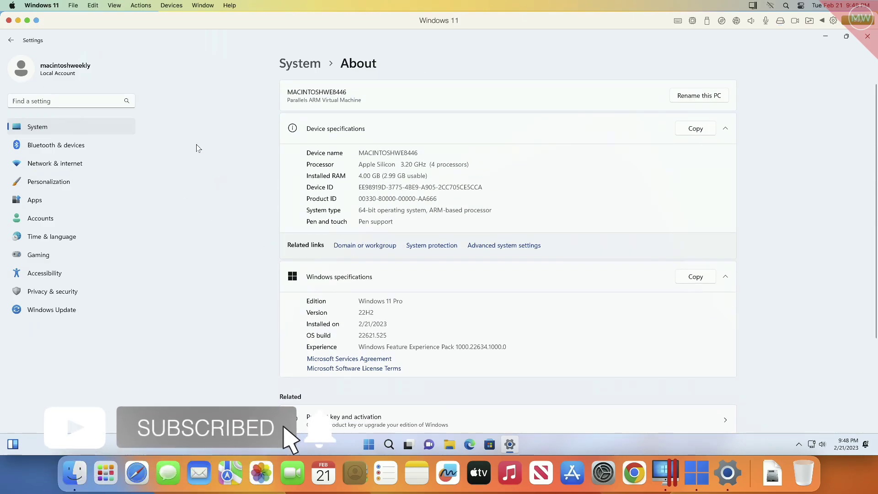